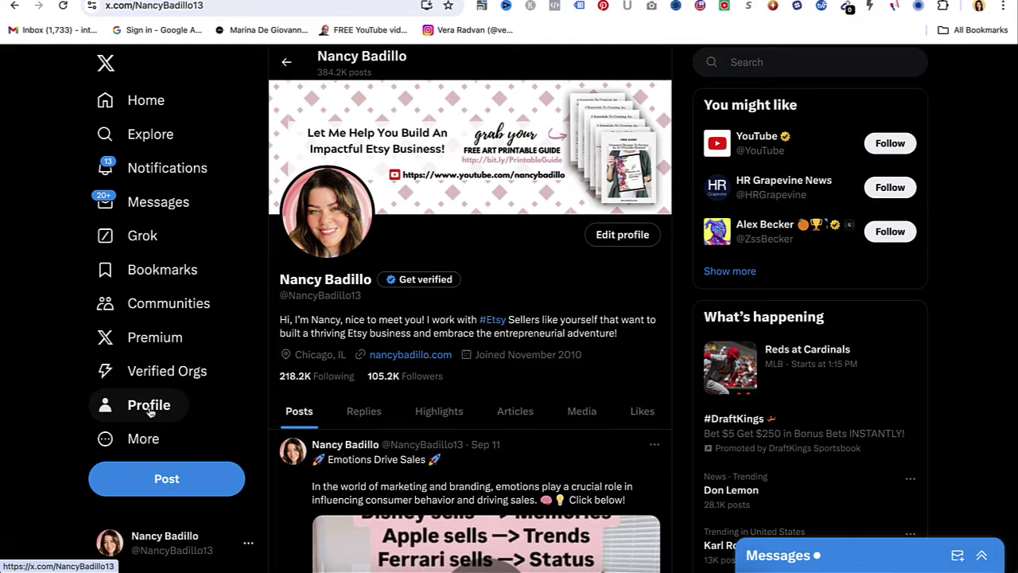
From the profile's Following list, unfollow the plush and ceramics artist account
left_click(320, 378)
scroll(442, 354, "down", 1)
scroll(442, 353, "down", 1)
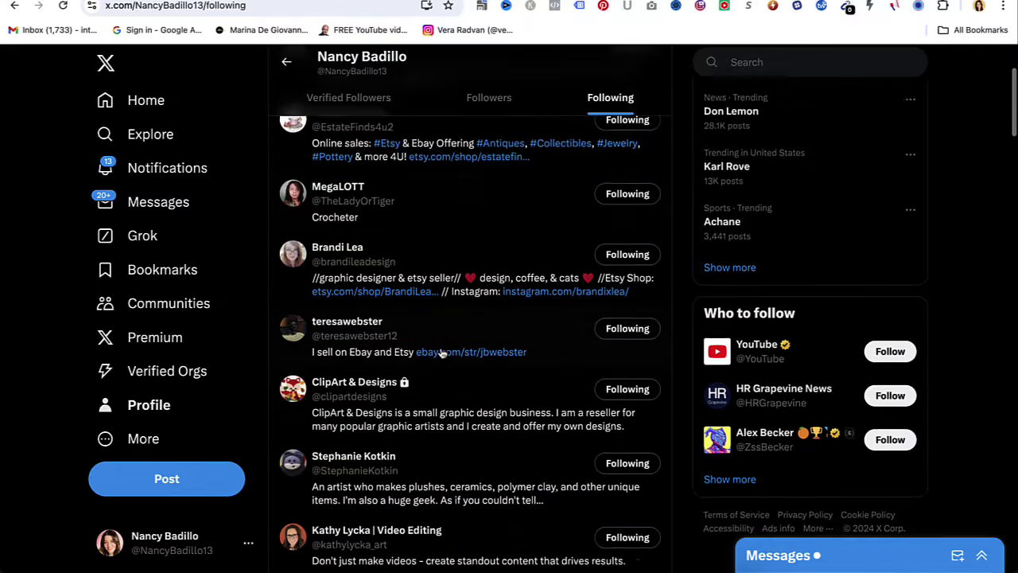
scroll(442, 353, "down", 1)
scroll(443, 353, "down", 1)
scroll(443, 354, "down", 1)
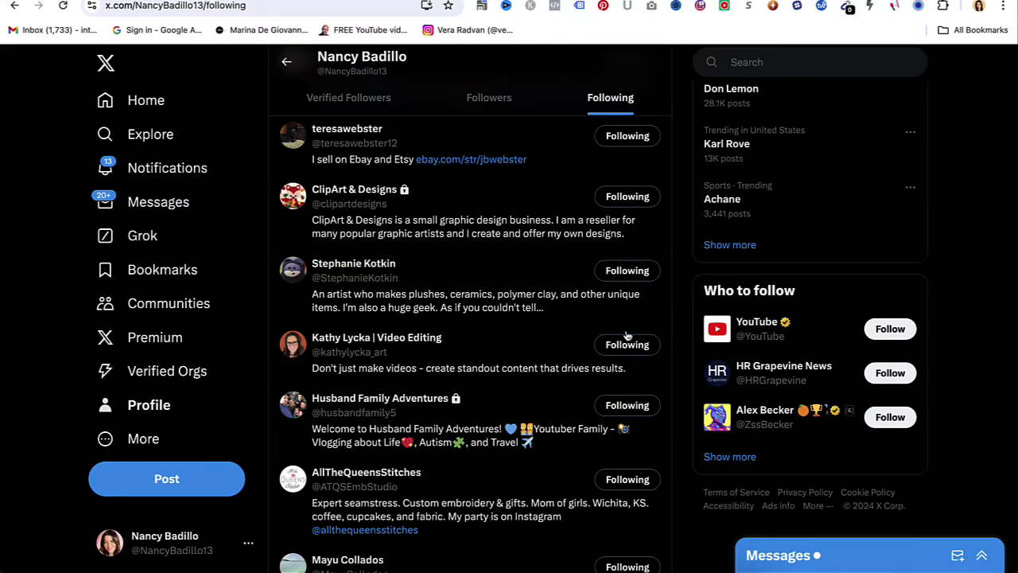
left_click(627, 272)
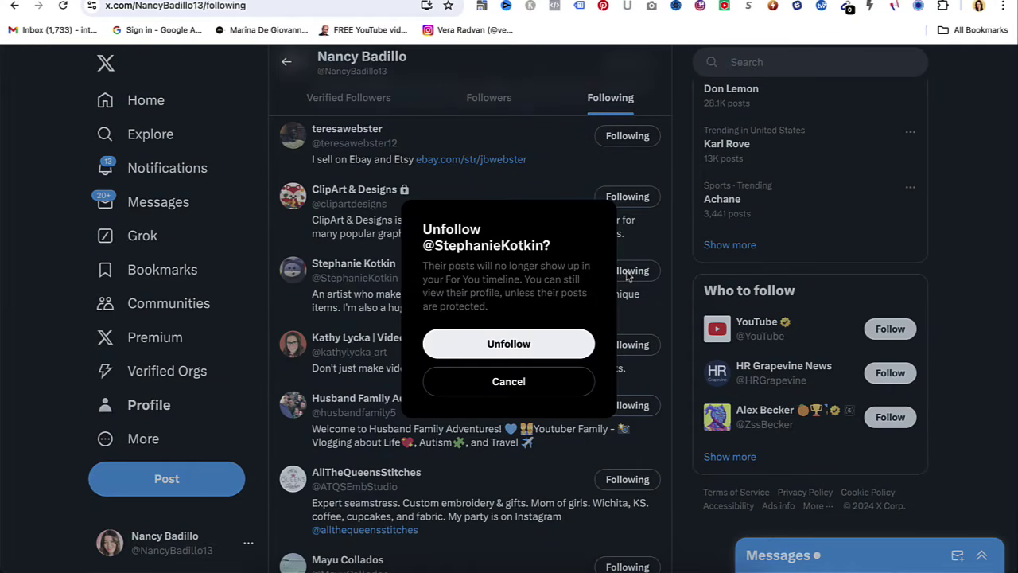
left_click(519, 349)
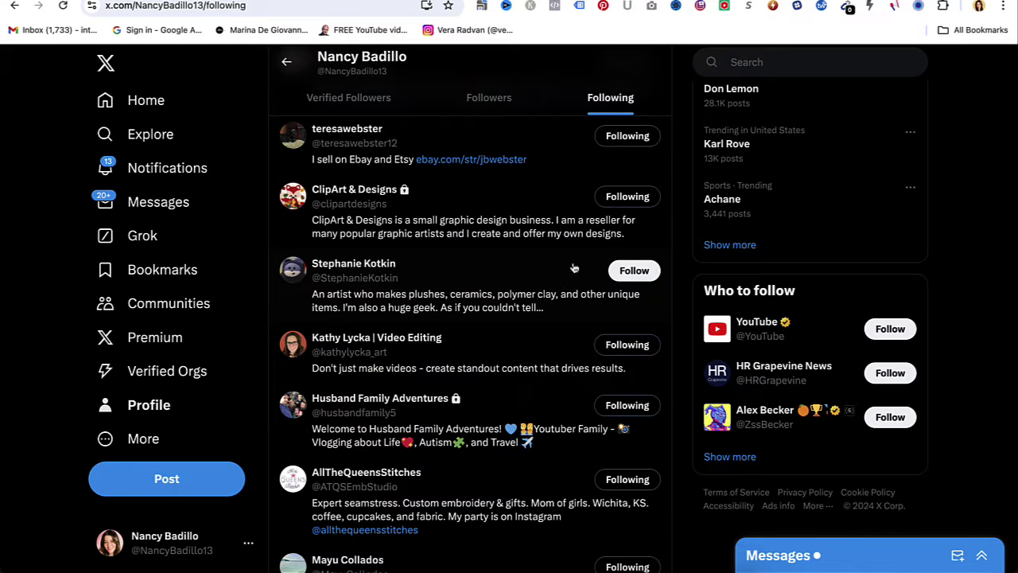
Unfollow Husband Family Adventures further down the Following list
scroll(634, 271, "down", 1)
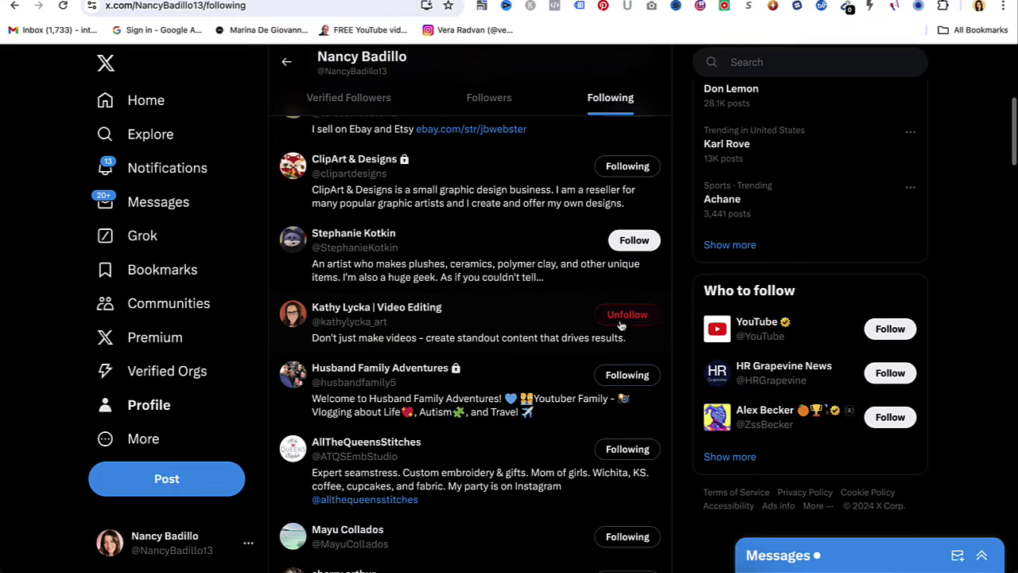
scroll(613, 313, "down", 1)
scroll(611, 355, "down", 1)
left_click(628, 325)
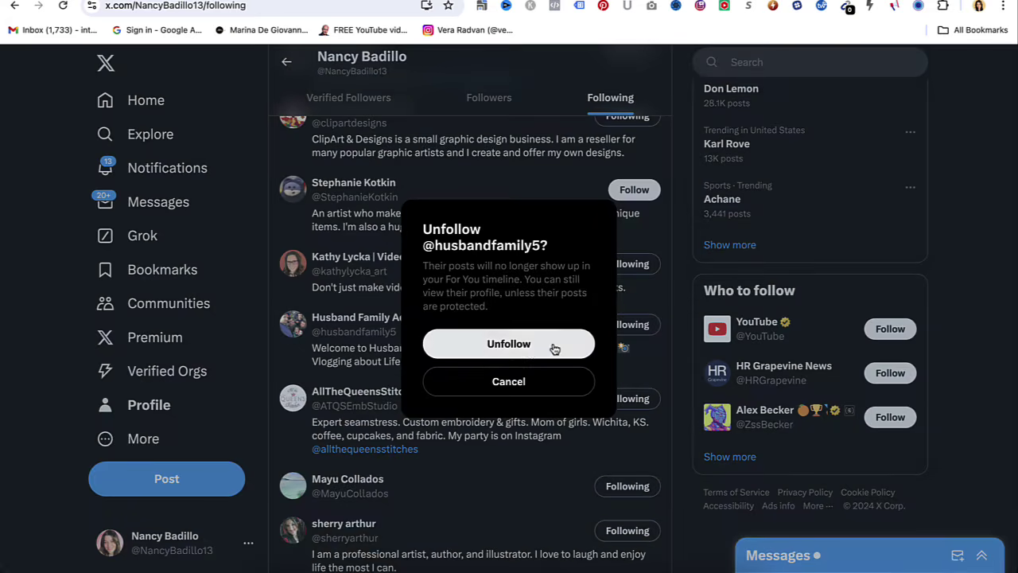
left_click(521, 345)
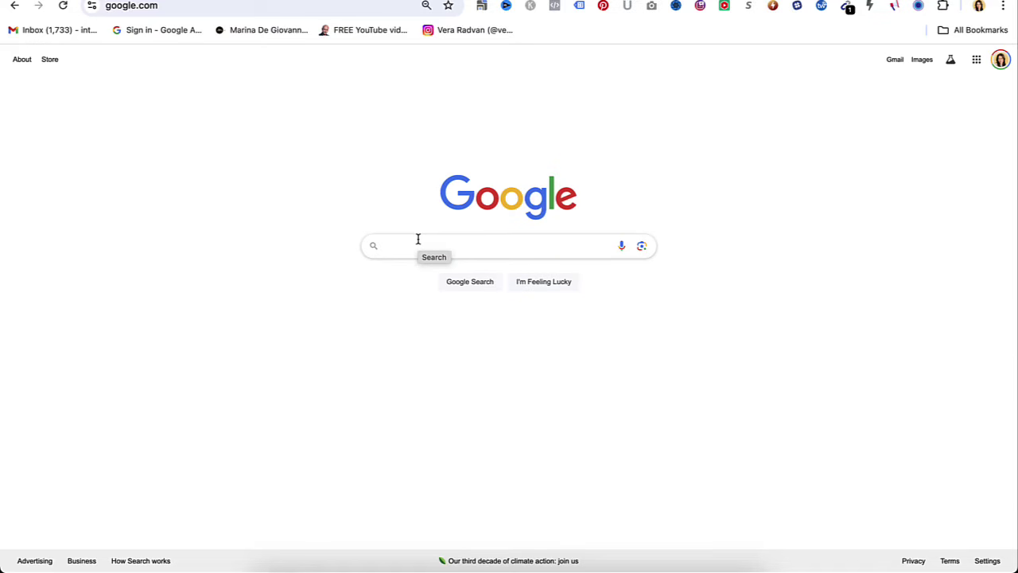
Search Google for 'chrome extension store' and go to the Chrome Web Store
type("chro")
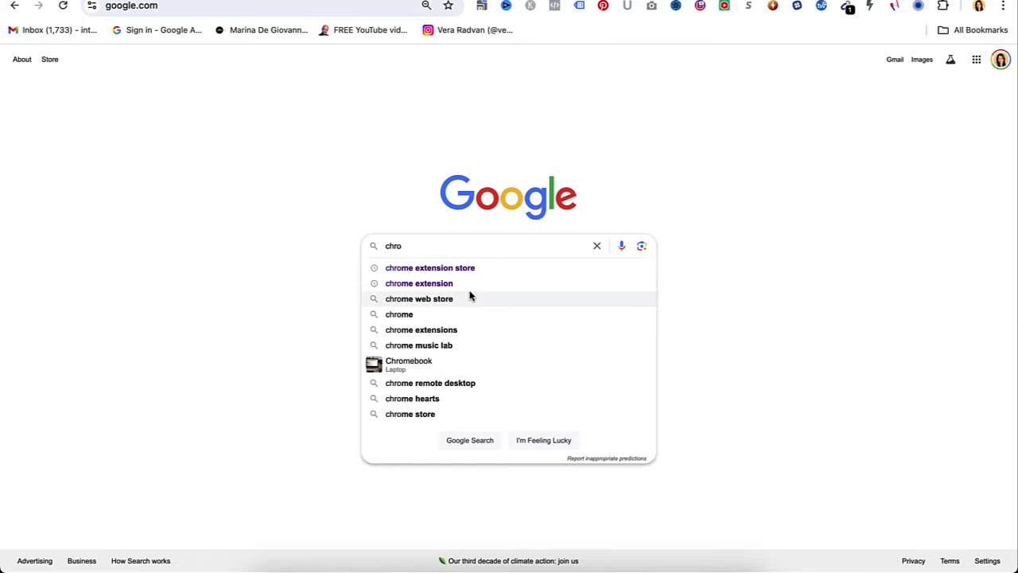
left_click(469, 271)
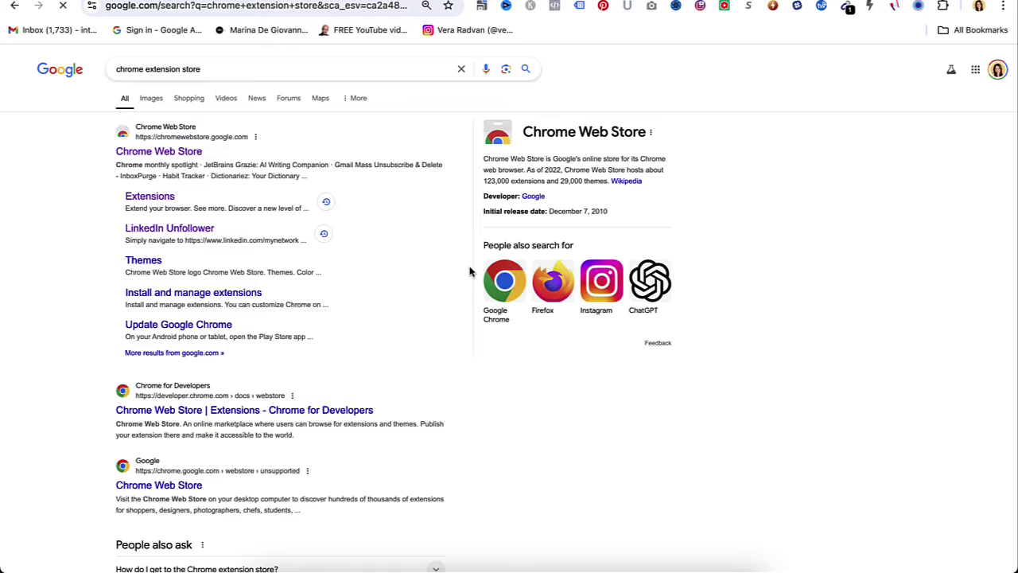
left_click(158, 152)
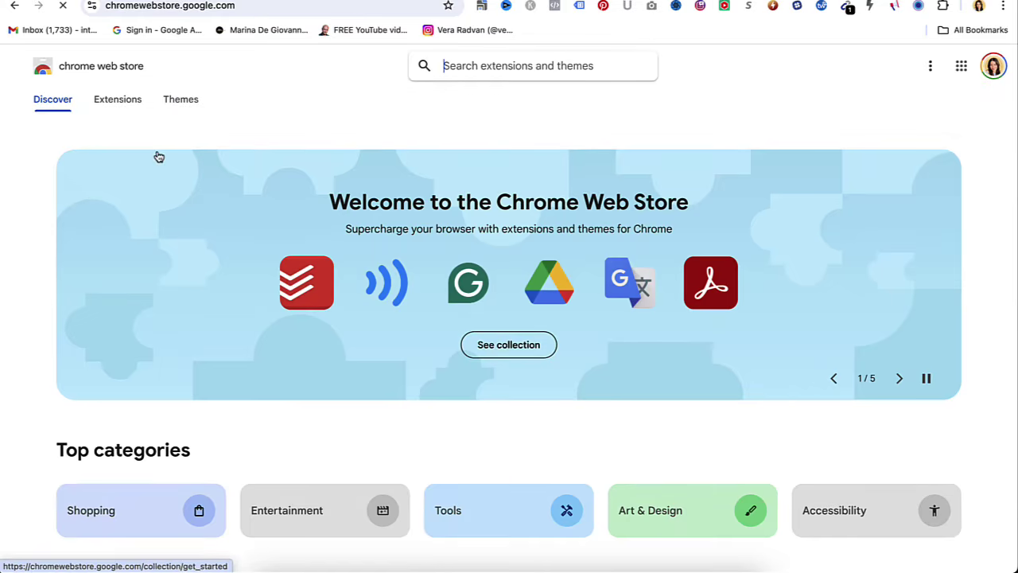
Search the store for 'x twitter mass unfollow' and open the X (Twitter) Mass Unfollow listing
left_click(449, 66)
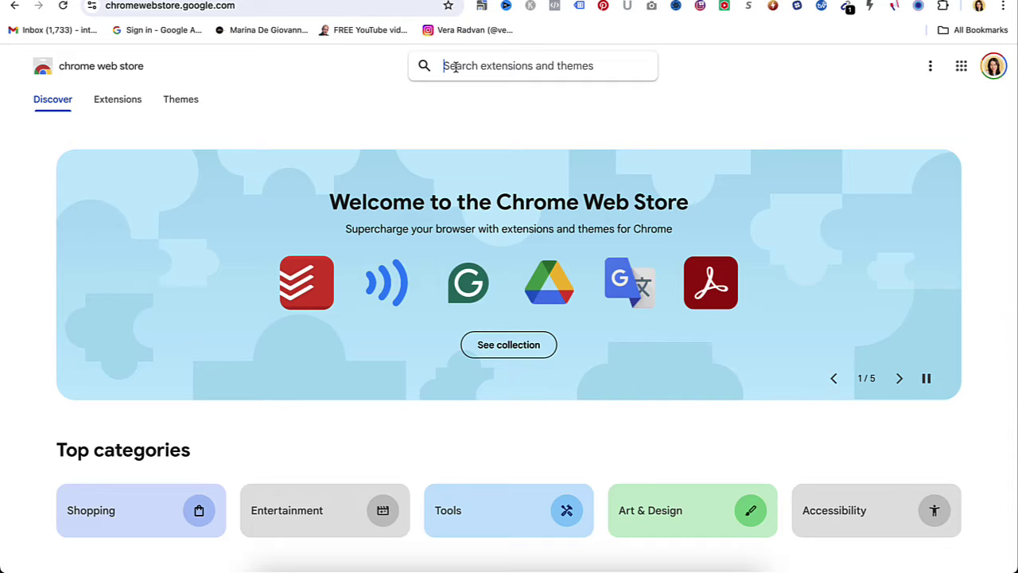
type("x t")
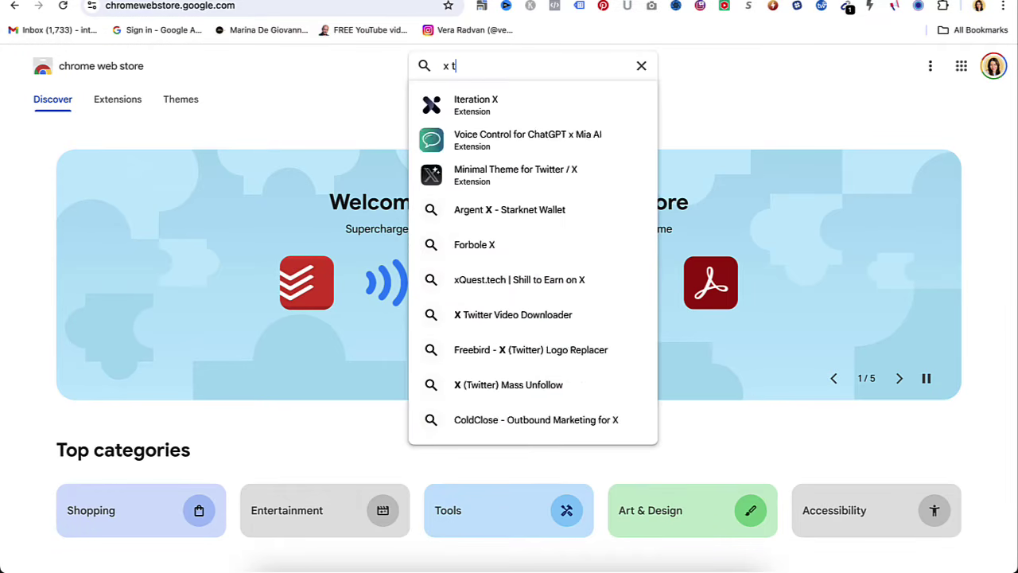
type("wut")
key("BackSpace")
key("BackSpace")
key("BackSpace")
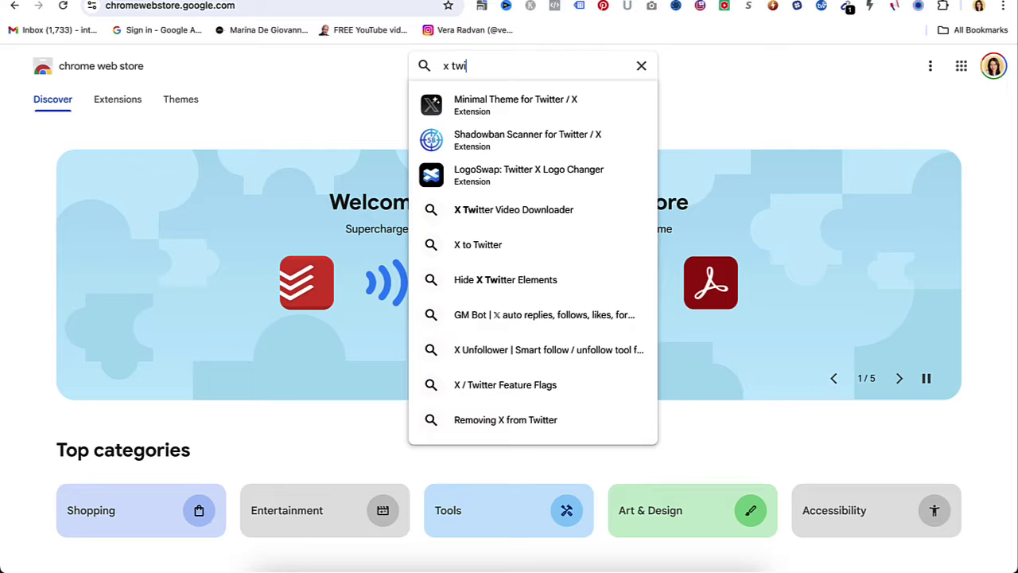
type("itter mass un")
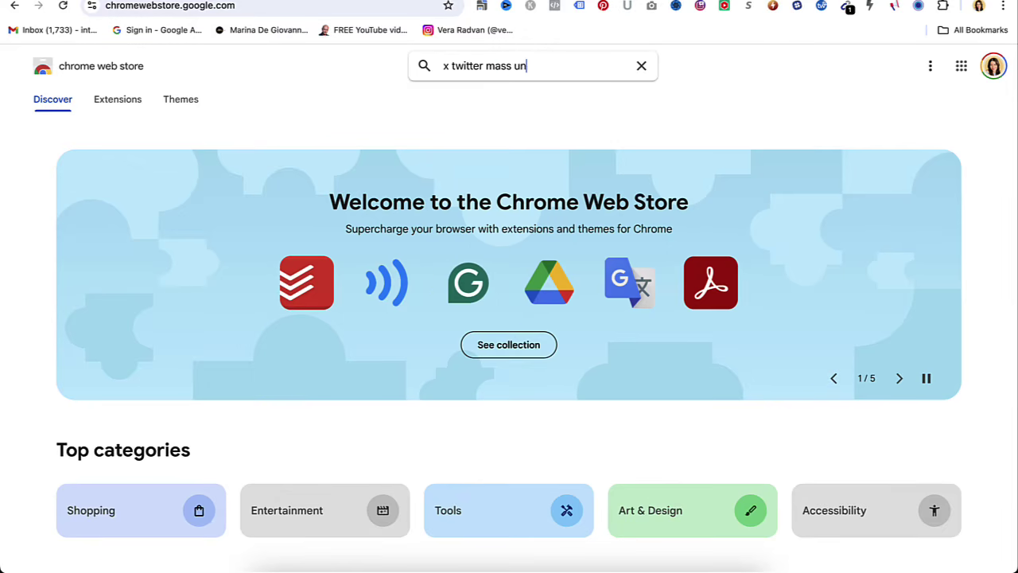
type("follow")
key("Return")
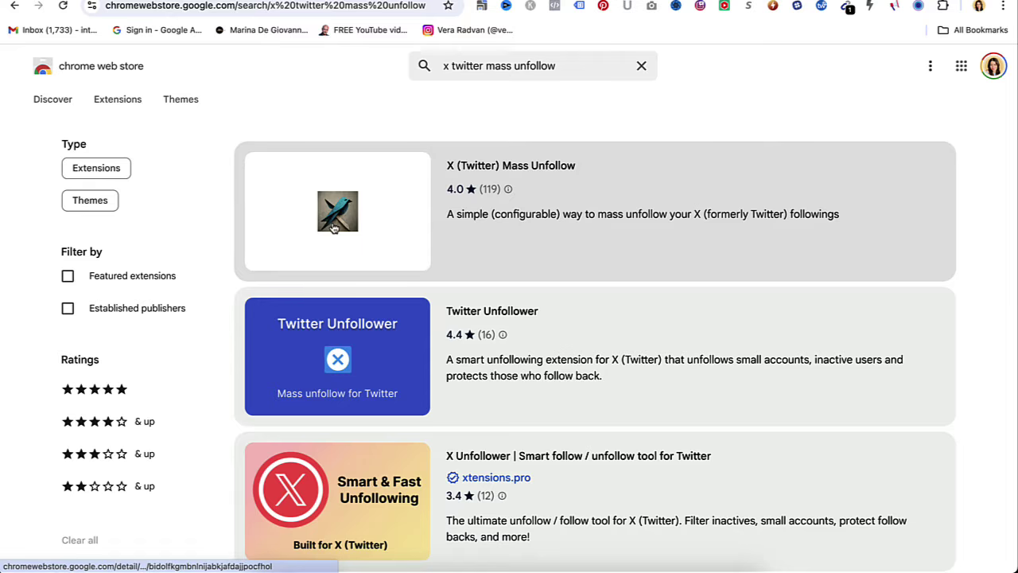
left_click(402, 206)
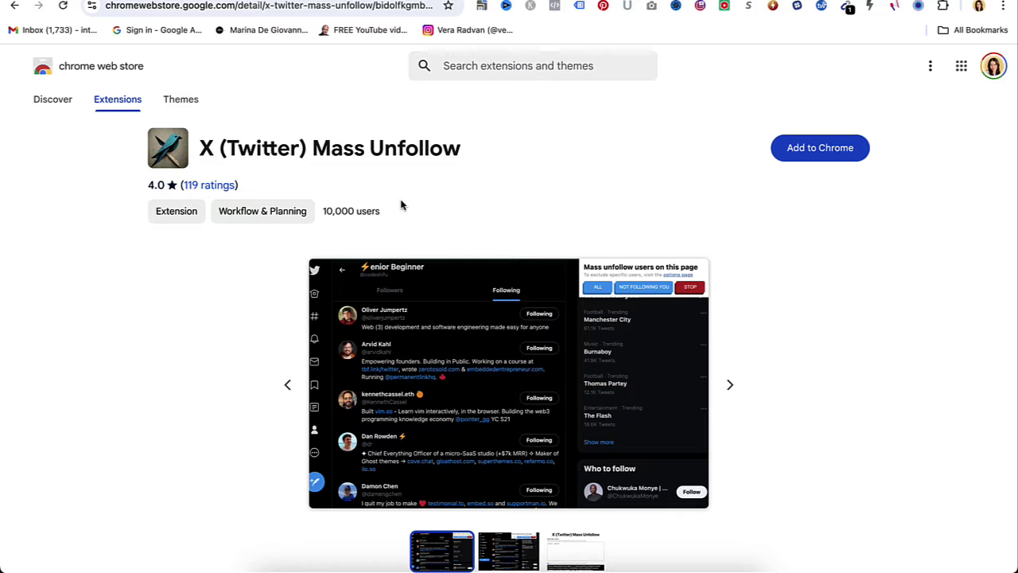
Add X (Twitter) Mass Unfollow to Chrome and confirm the installation
left_click(816, 155)
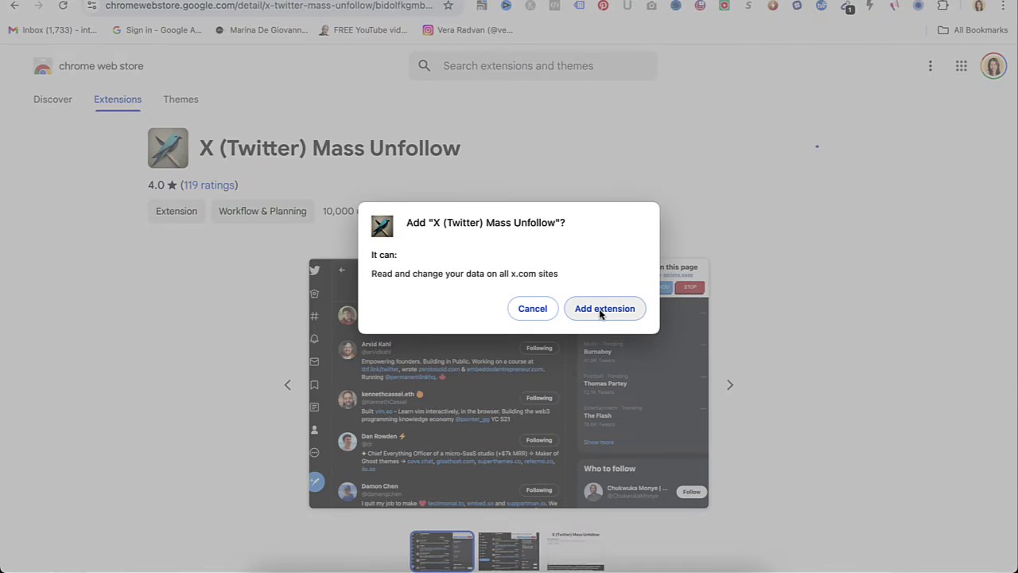
left_click(600, 311)
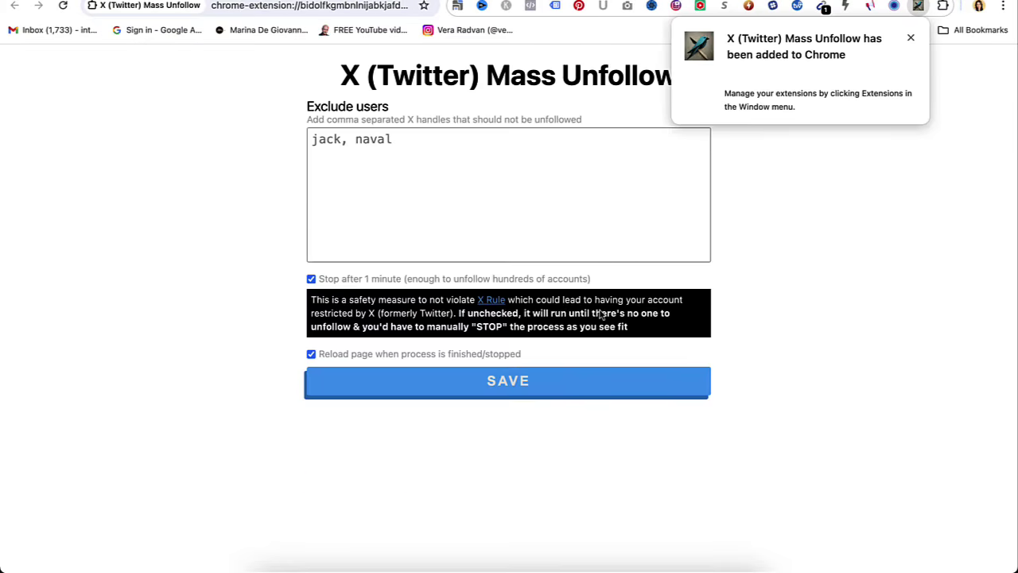
Dismiss the install notice and pin X (Twitter) Mass Unfollow in the Extensions menu
left_click(911, 40)
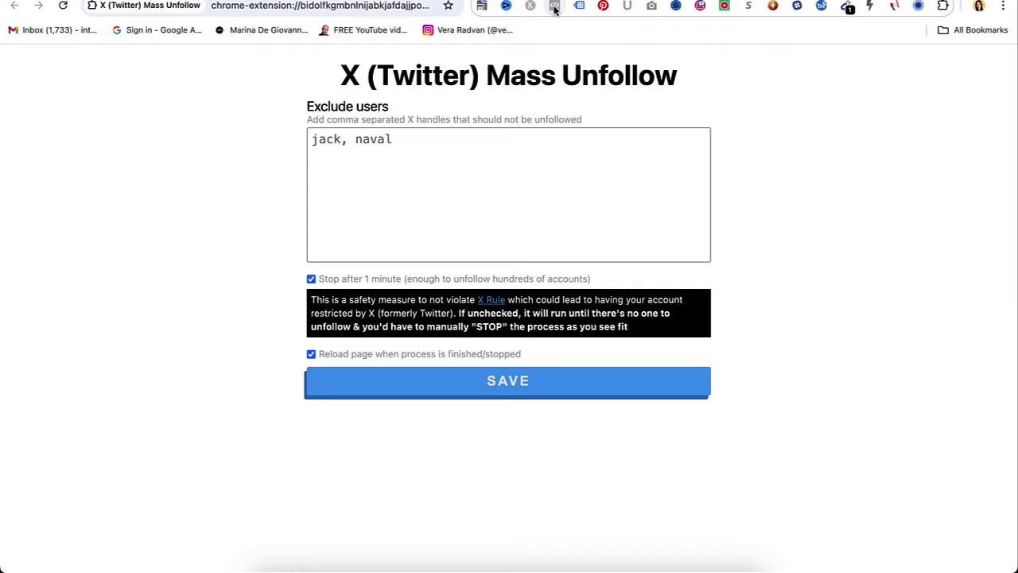
left_click(943, 7)
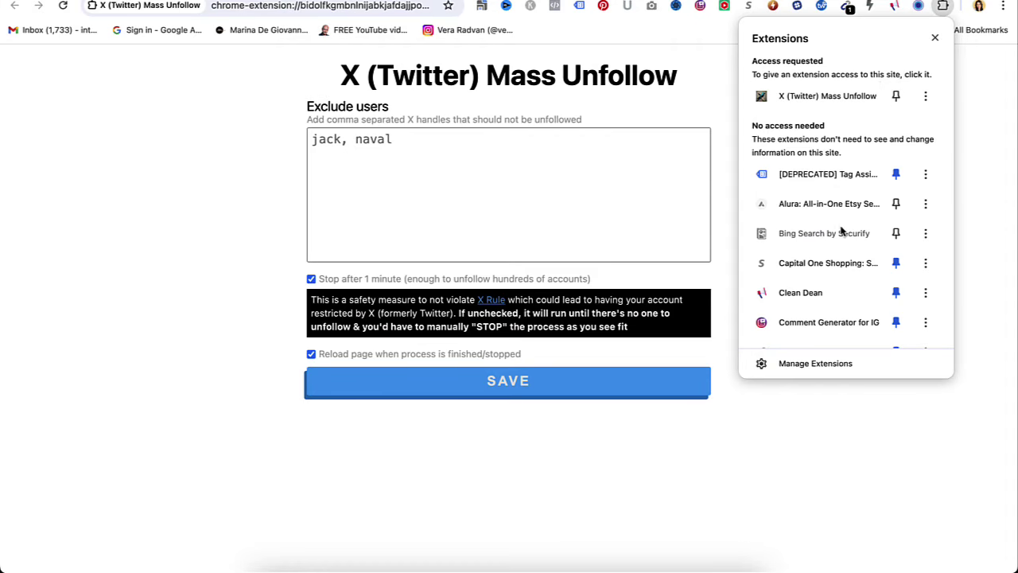
scroll(842, 230, "down", 2)
scroll(841, 230, "down", 2)
scroll(842, 230, "up", 4)
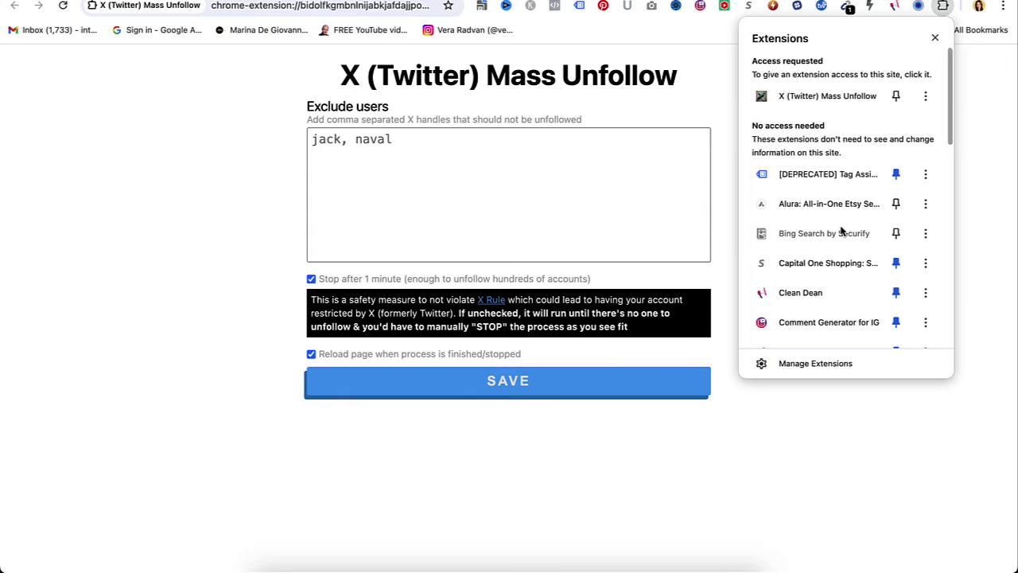
left_click(897, 96)
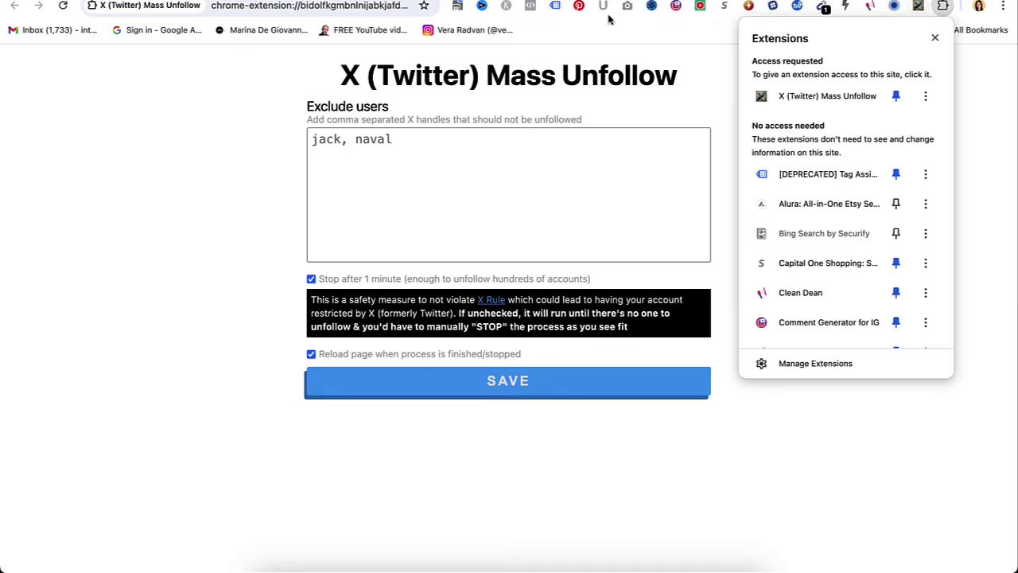
left_click(171, 105)
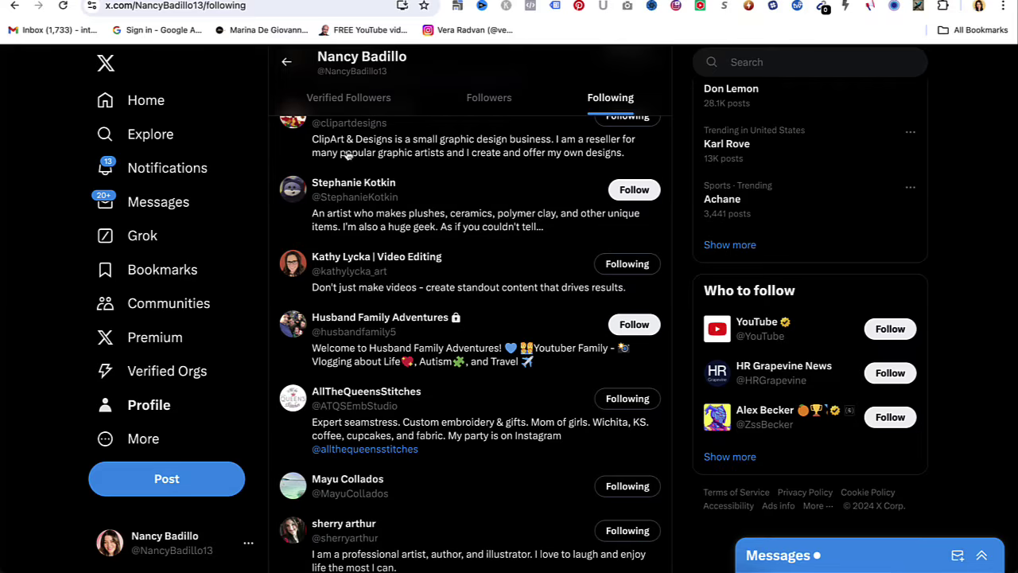
Open your X profile's Following list and scroll through the followed accounts
scroll(366, 319, "up", 5)
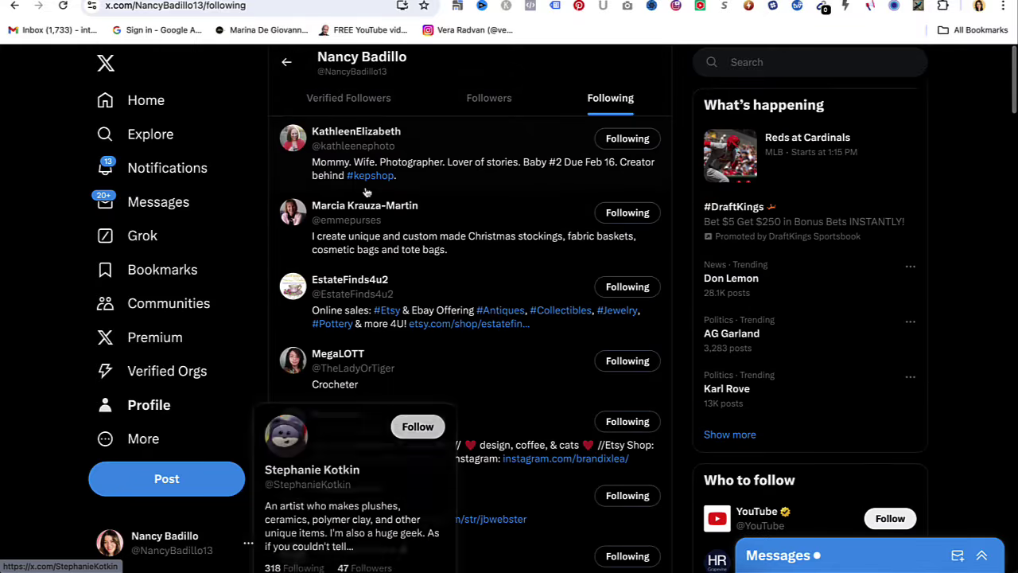
left_click(155, 405)
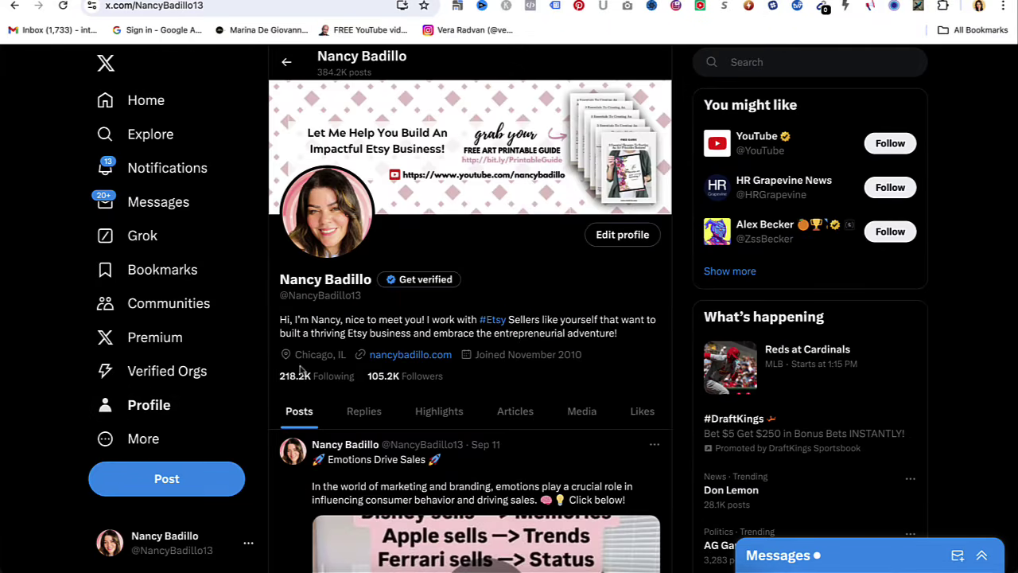
left_click(323, 377)
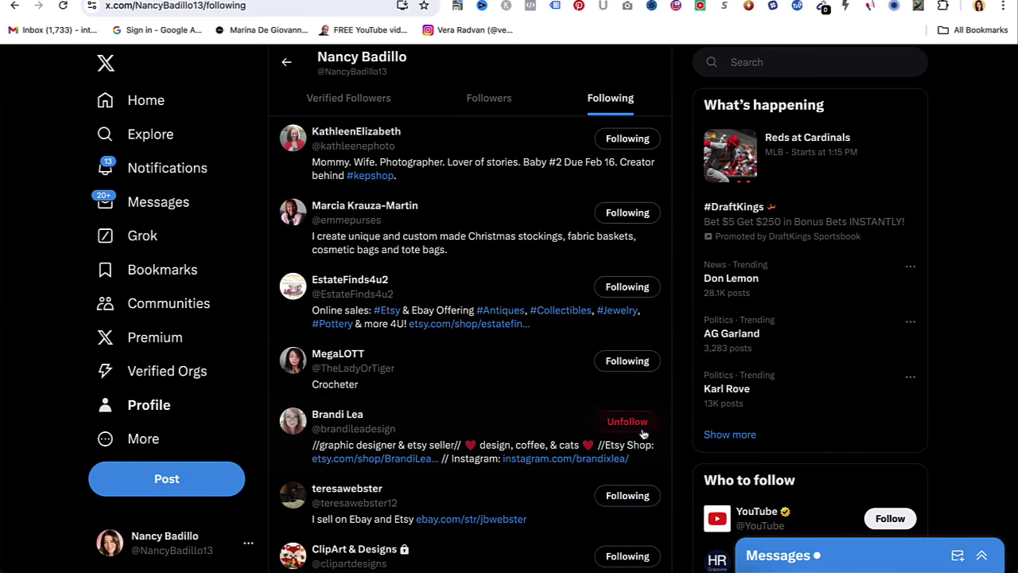
scroll(527, 493, "down", 4)
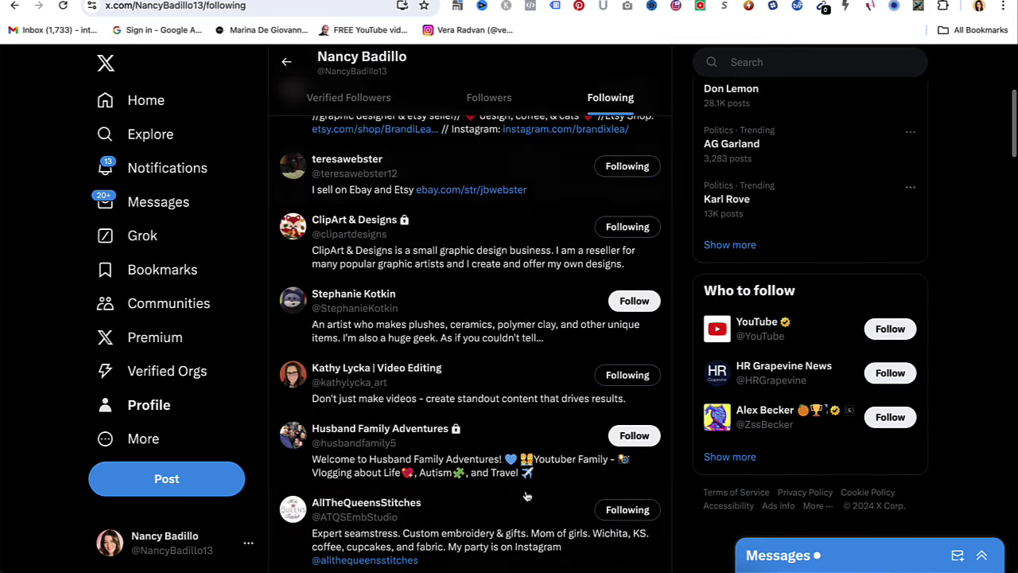
scroll(528, 493, "down", 3)
scroll(527, 493, "up", 7)
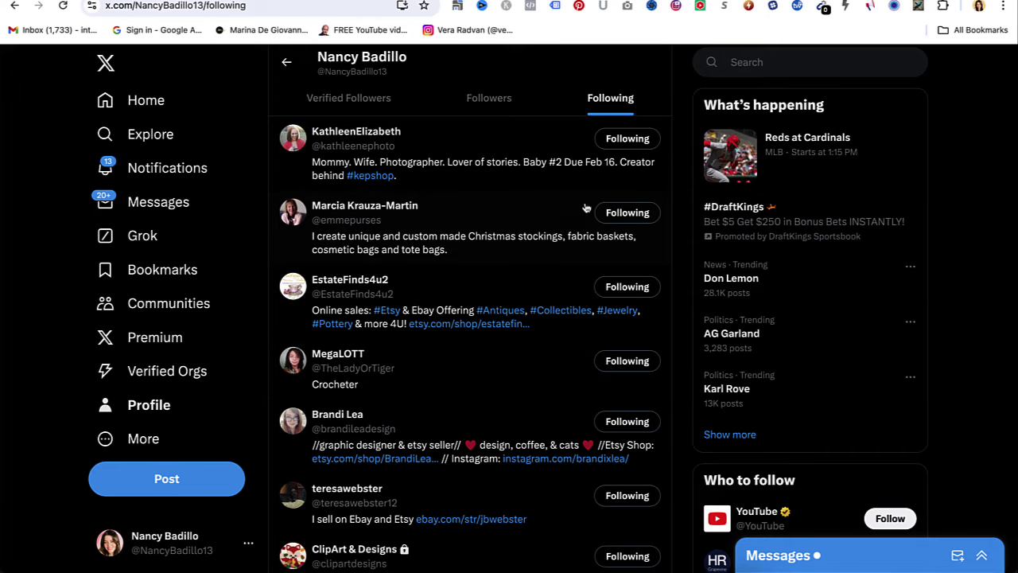
Use the Mass Unfollow extension's ALL option to unfollow every account on the page
left_click(918, 9)
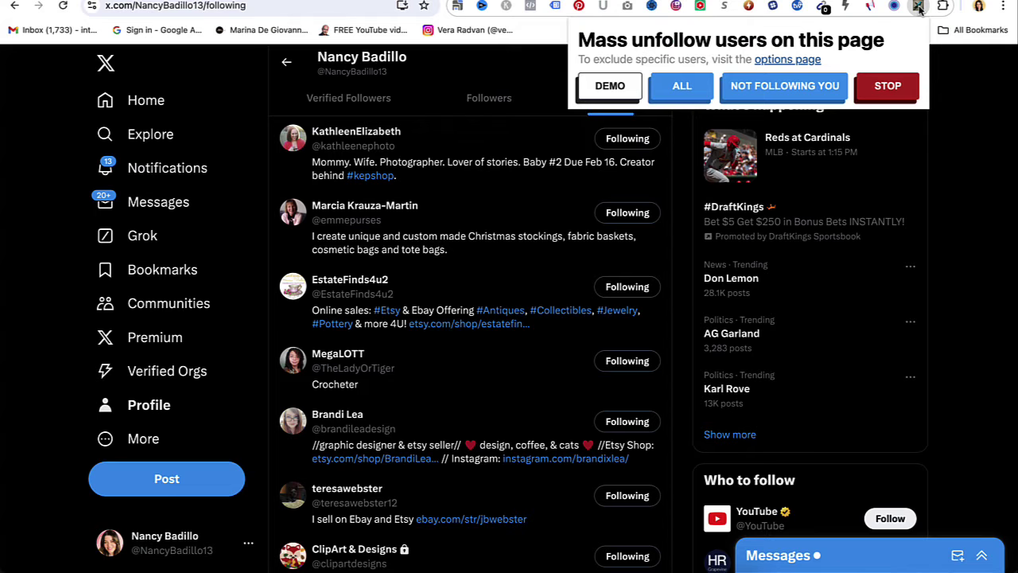
left_click(679, 89)
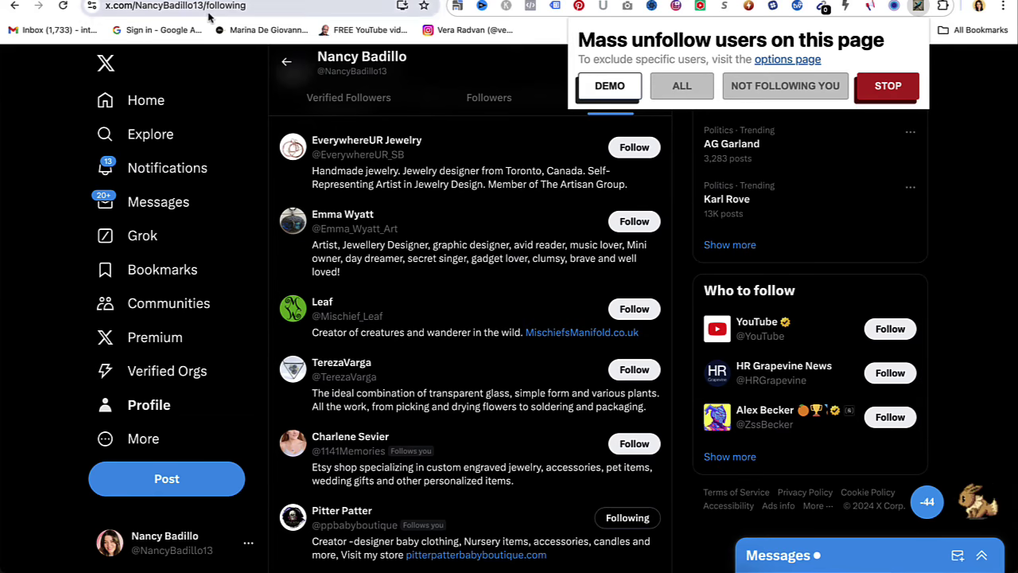
Reload the Following page and run Mass Unfollow's ALL option again
left_click(64, 7)
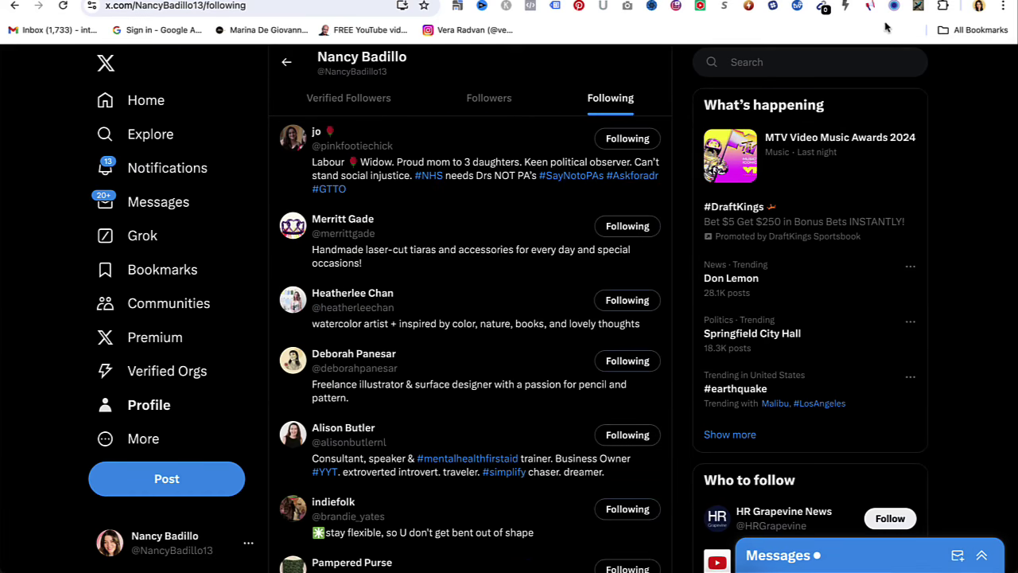
left_click(918, 6)
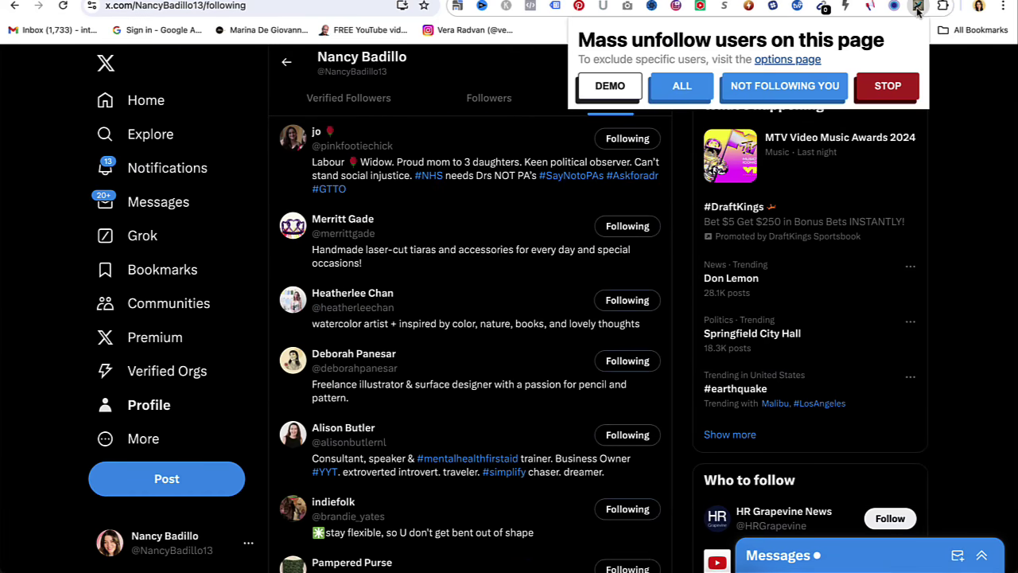
left_click(692, 96)
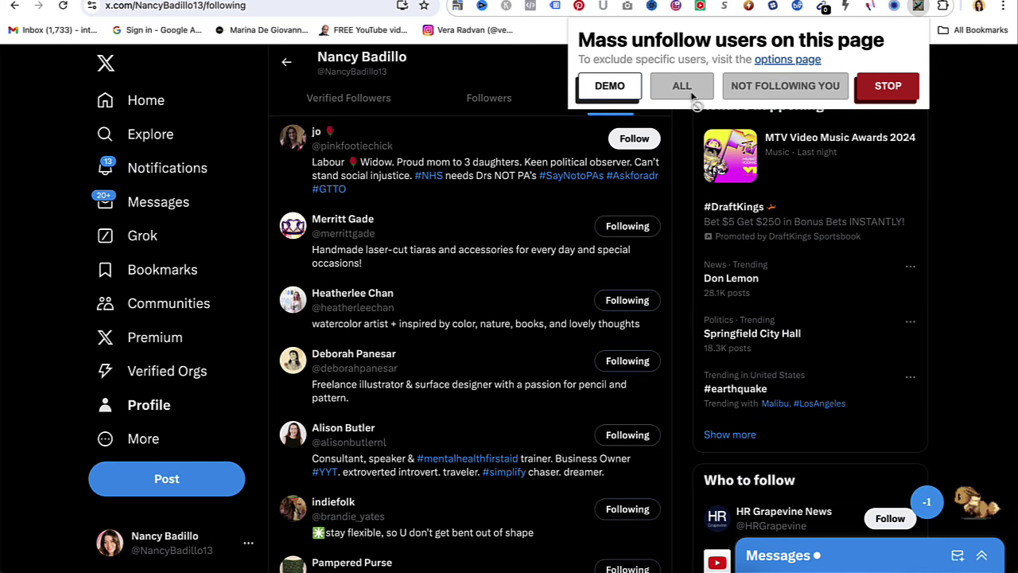